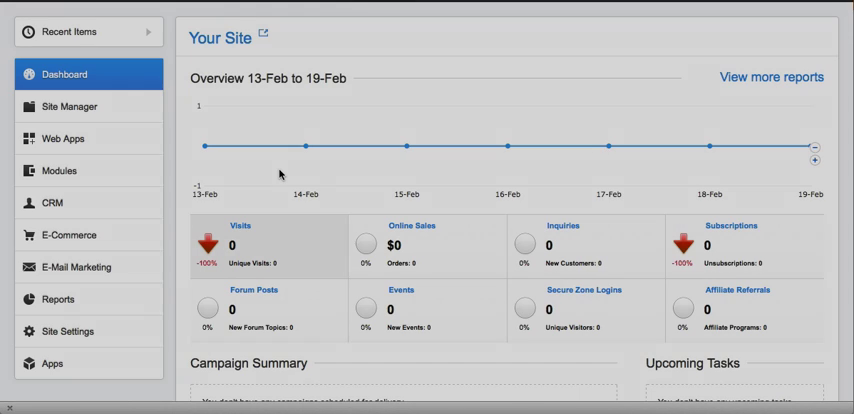
scroll(281, 175, "down", 2)
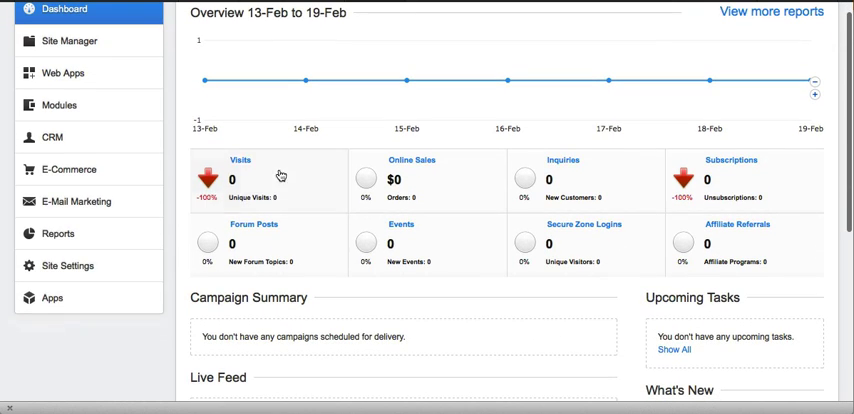
- Expand Apps in the dashboard sidebar so the Backups app is listed
left_click(52, 297)
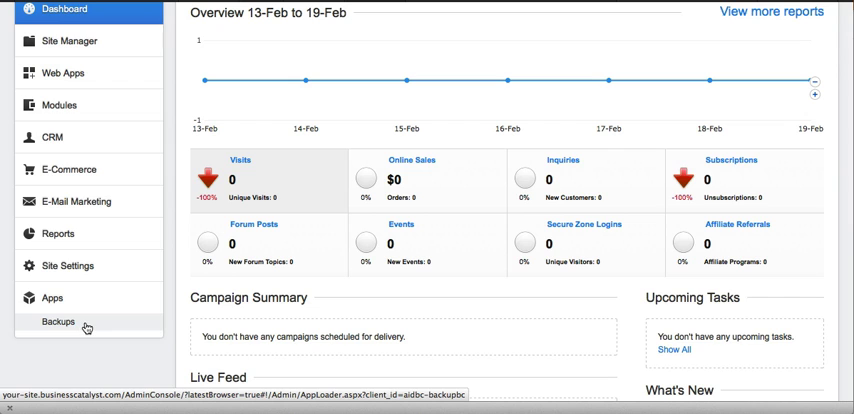
- In the Backups app, exclude Files, Web Apps and Ecommerce from the backup
left_click(58, 322)
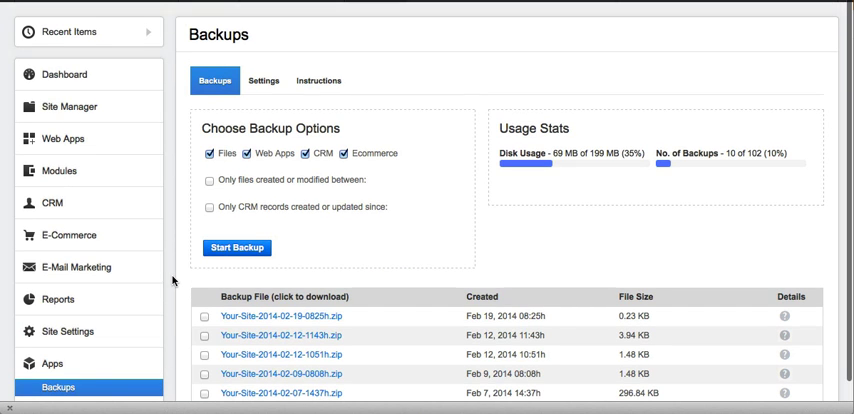
left_click(246, 153)
left_click(344, 153)
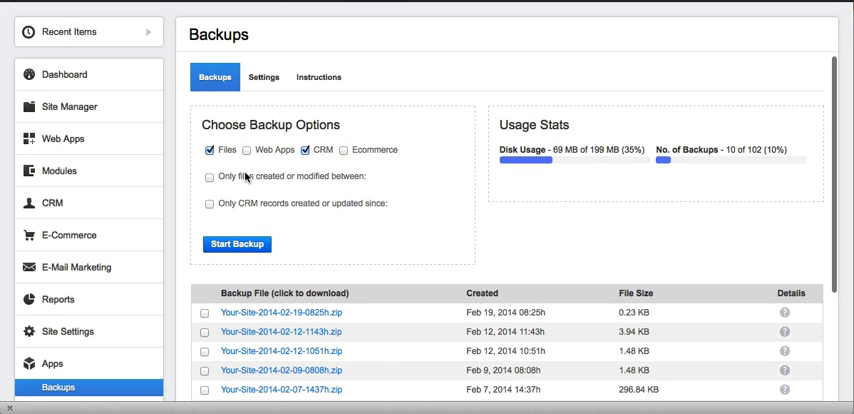
left_click(209, 176)
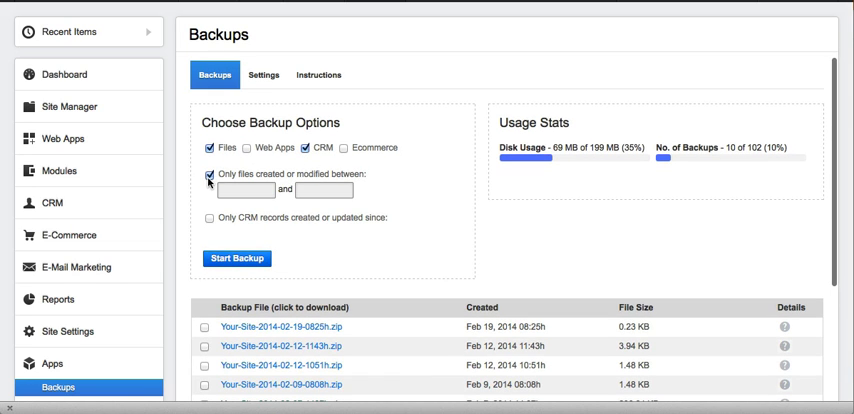
left_click(209, 176)
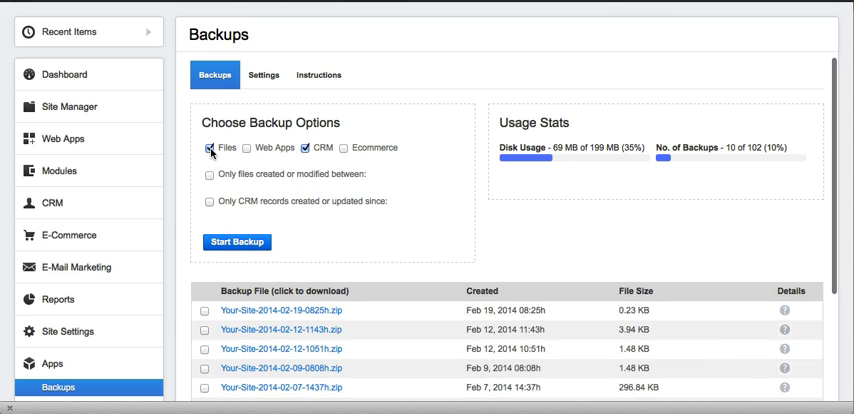
left_click(209, 147)
- Limit CRM records to those updated since 12 February and start the CRM-only backup
left_click(209, 174)
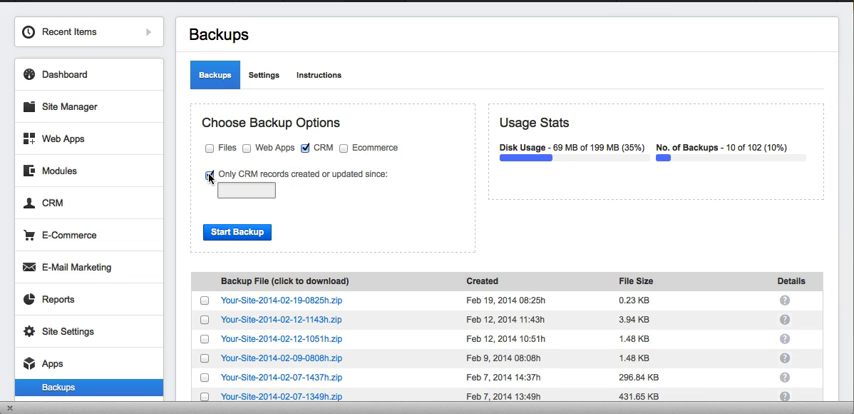
left_click(240, 190)
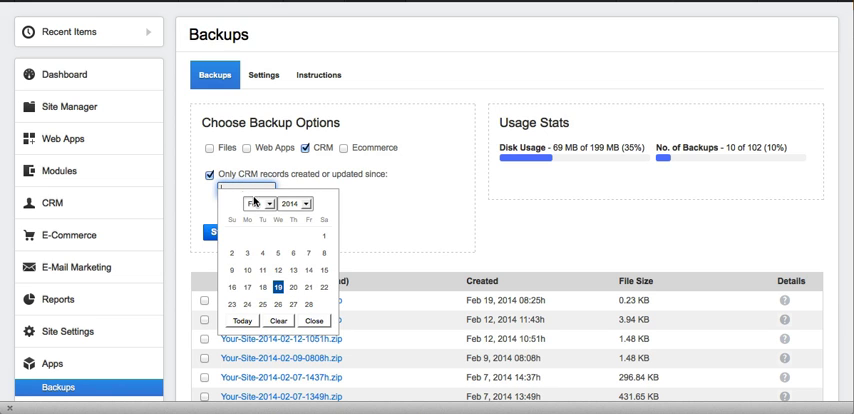
left_click(277, 269)
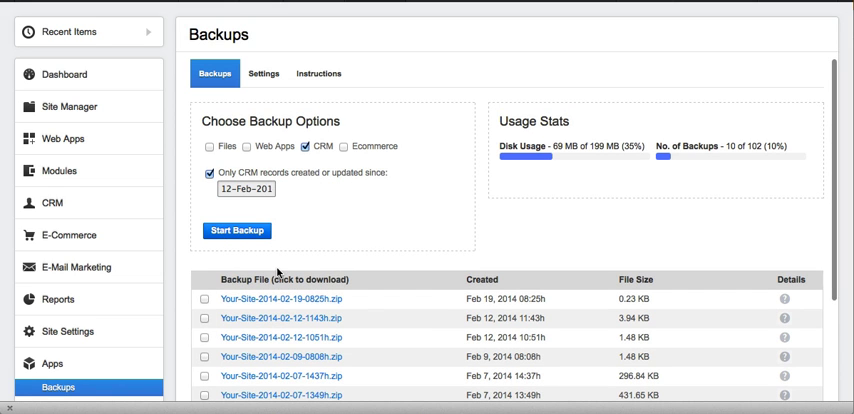
left_click(237, 230)
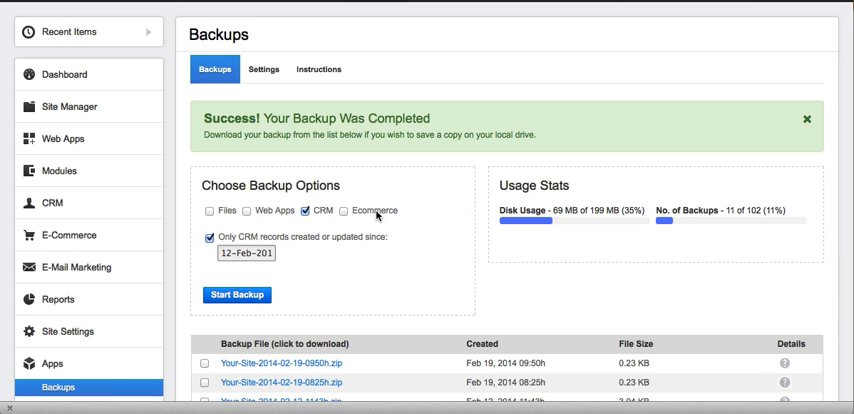
scroll(385, 215, "down", 3)
scroll(389, 215, "down", 2)
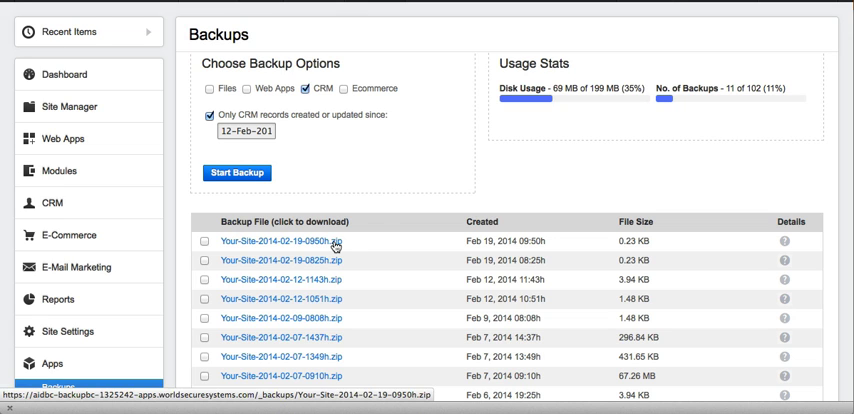
scroll(400, 200, "up", 3)
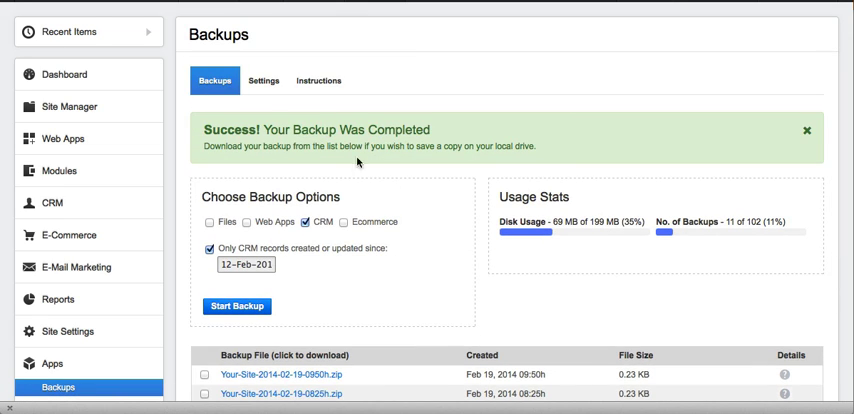
- View the Instructions and expand the How to Restore guide with its video
left_click(318, 80)
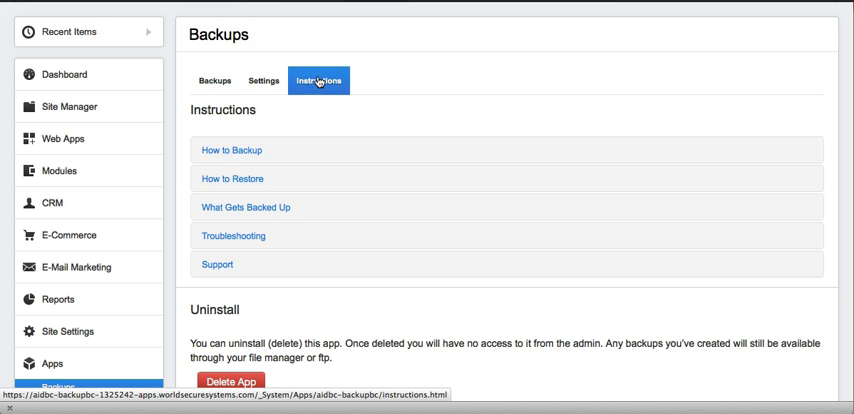
left_click(233, 178)
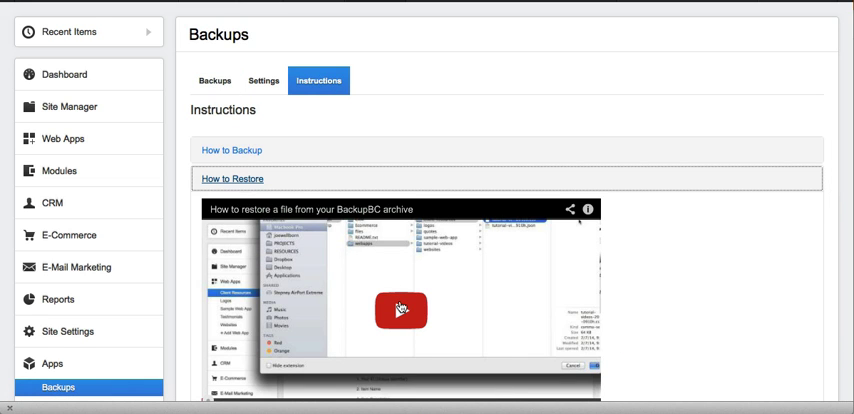
- Show the Settings storage limits: 102 backups kept, 199 MB combined size
left_click(265, 82)
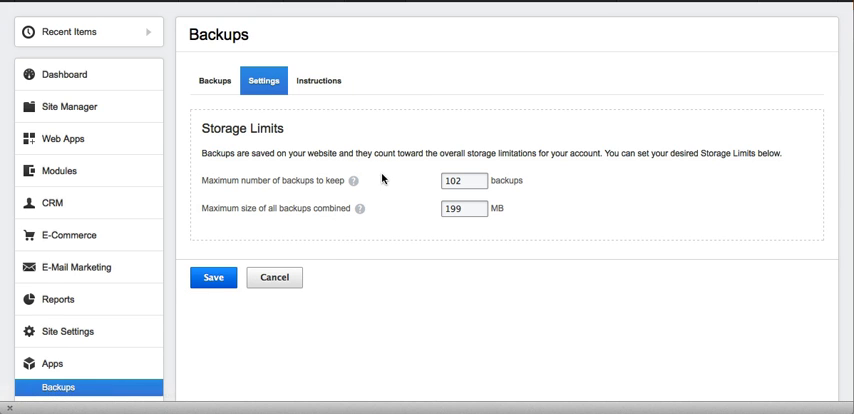